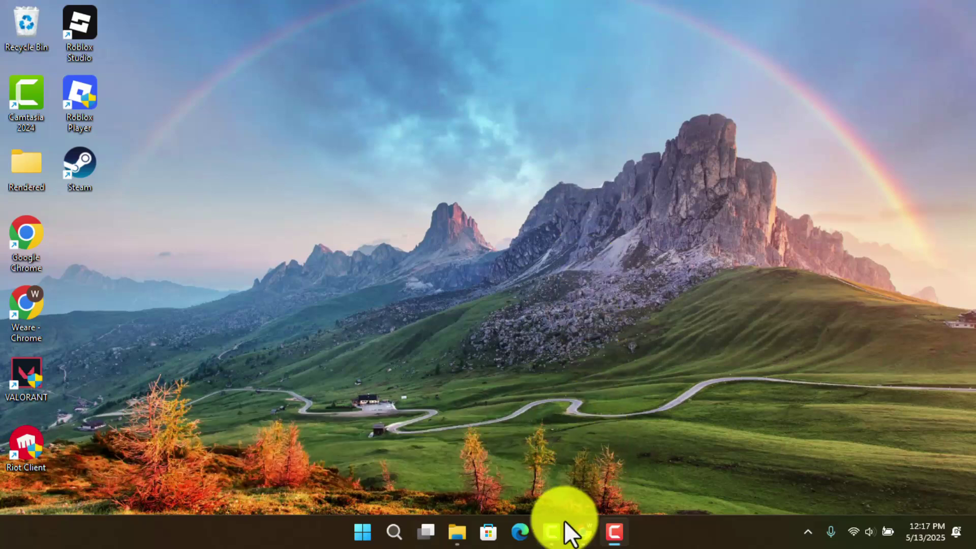
- Minimize the Camtasia window to reveal the desktop
click(551, 530)
mouse_move(582, 531)
click(894, 10)
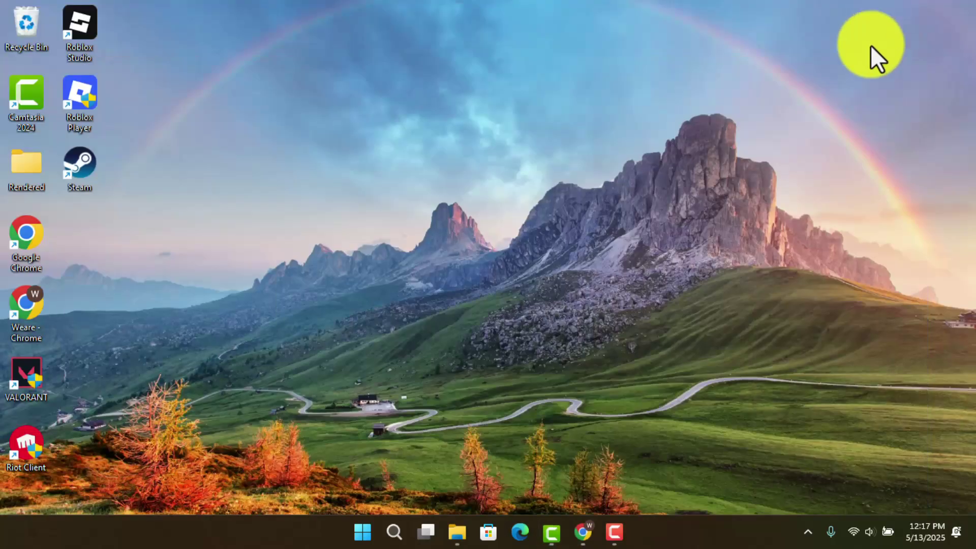
- Search 'steam download' in Chrome, reach Steam's official download page, and return to the desktop
click(584, 531)
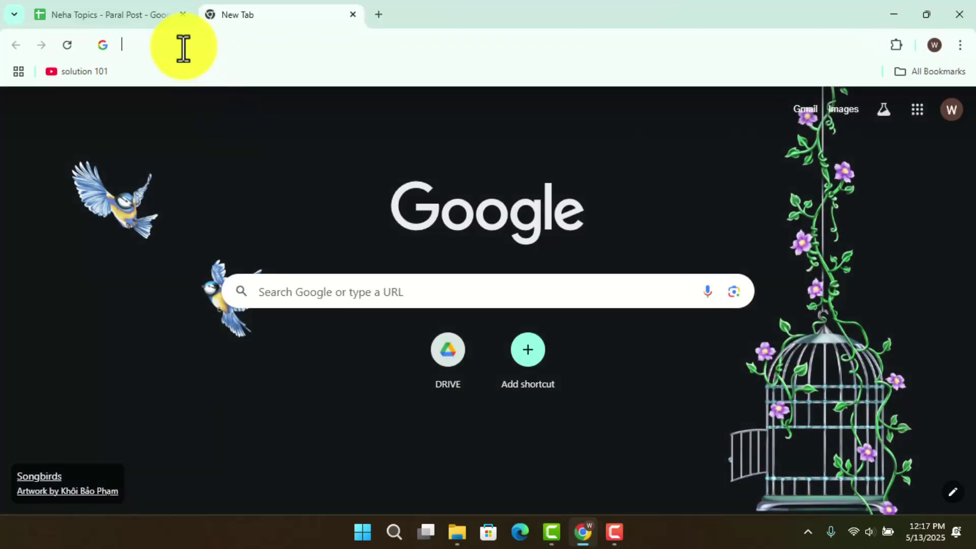
click(183, 45)
text(steam download)
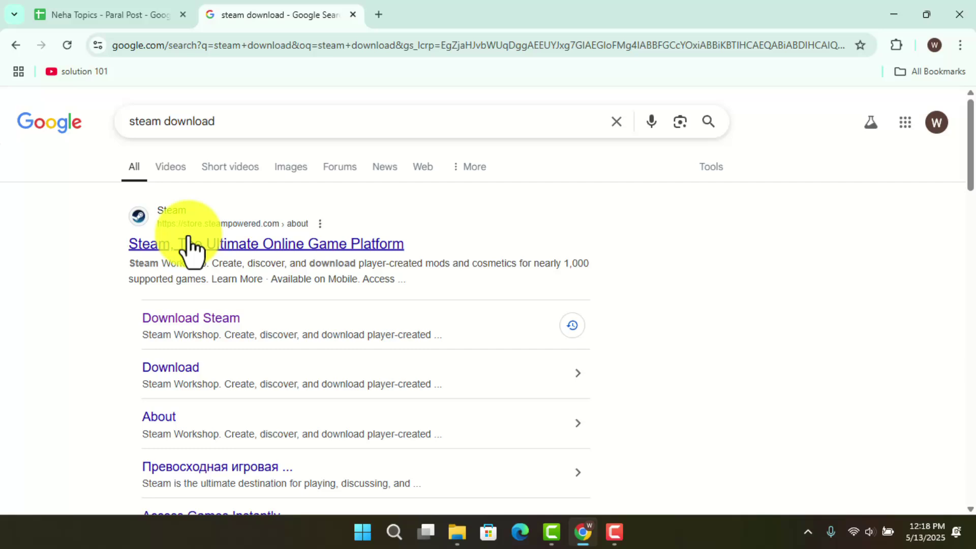
click(221, 324)
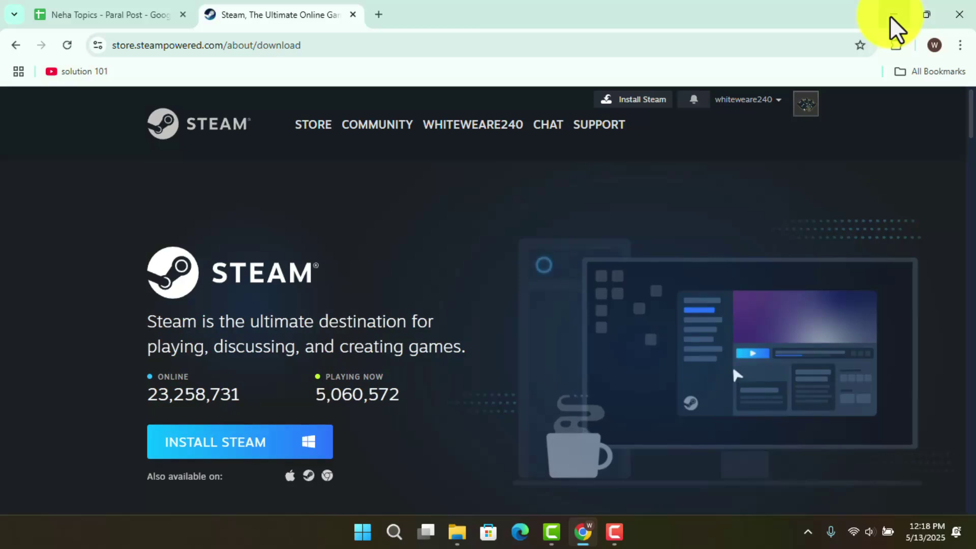
click(889, 16)
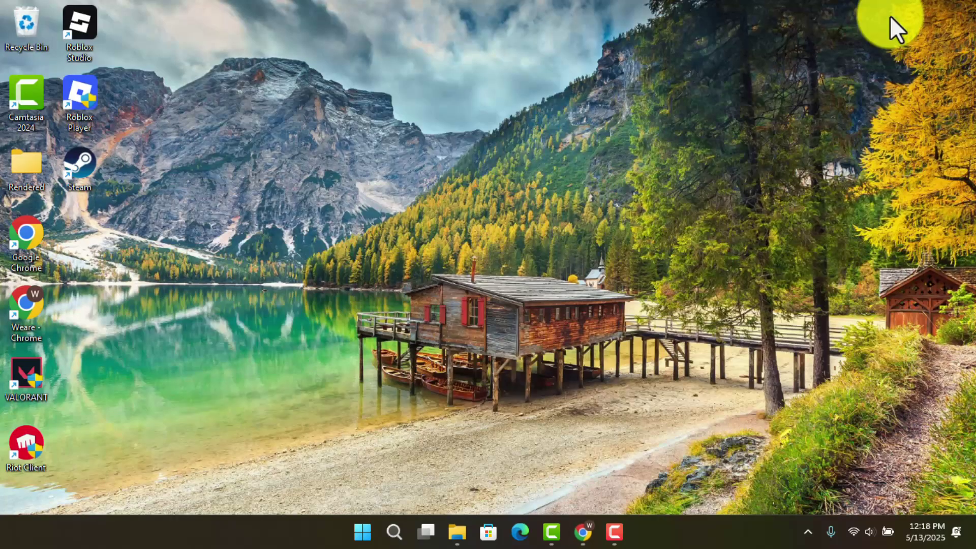
- Launch the Steam client from its desktop shortcut's Open option
right_click(91, 168)
click(147, 226)
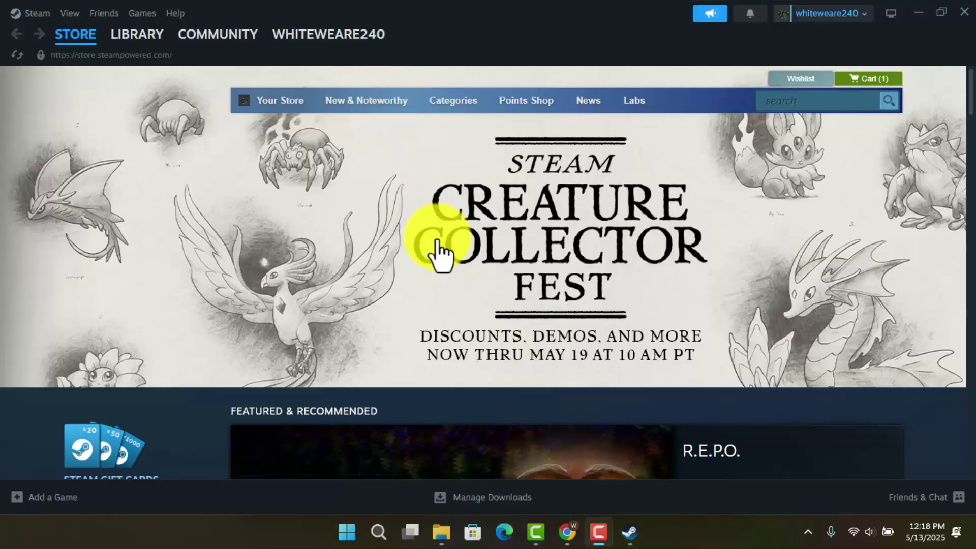
- Search the Steam store for 'mortal' and reach the Mortal Kombat 1 store page
click(795, 99)
text(mod)
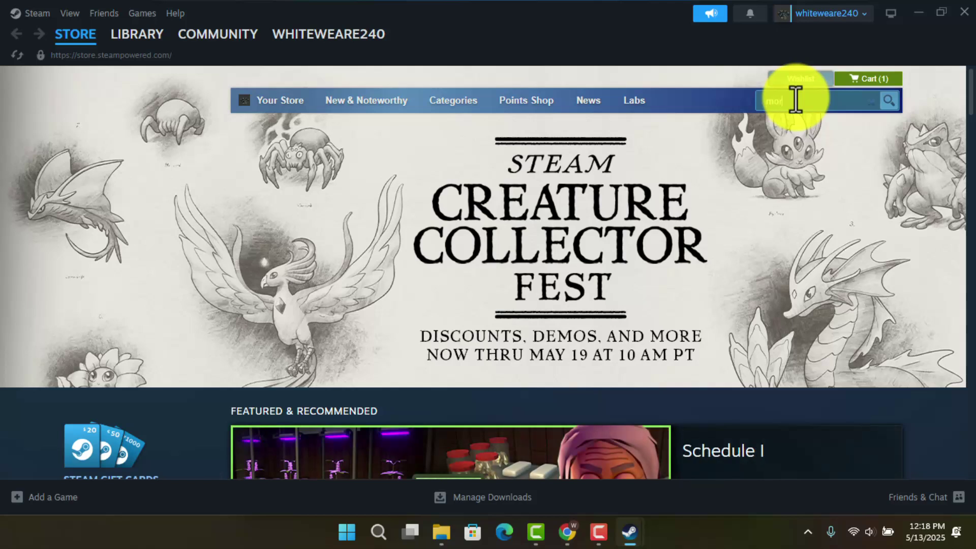
text(mortal)
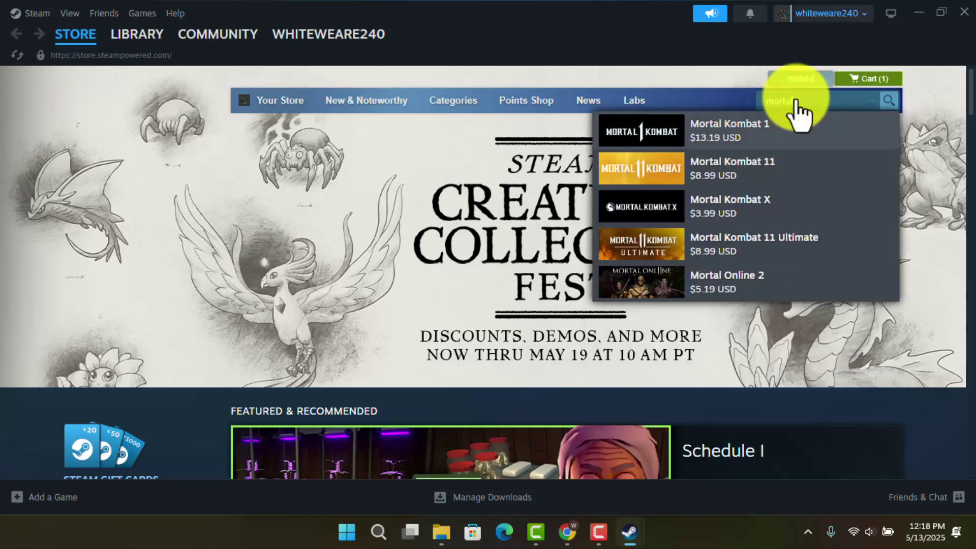
click(785, 137)
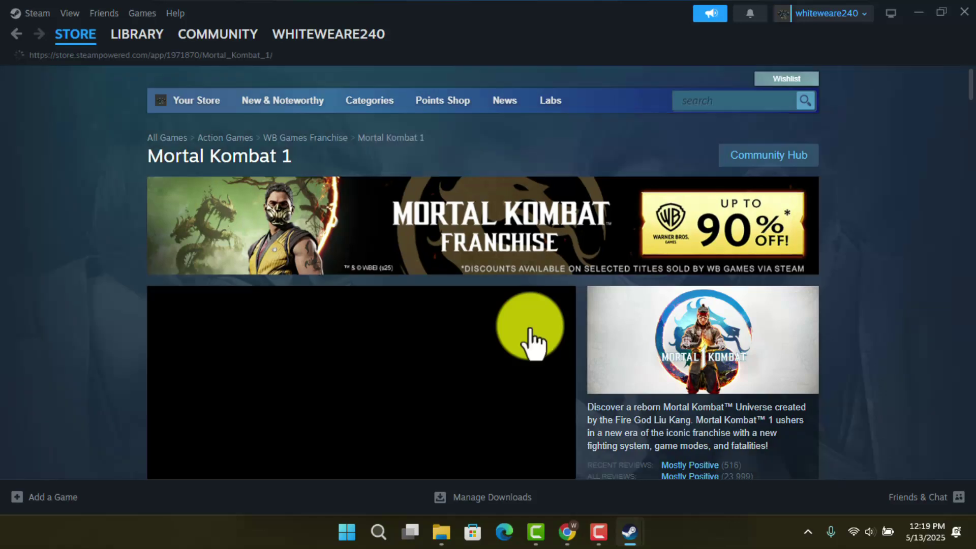
scroll(530, 326, down, 8)
scroll(530, 327, down, 1)
- Add Mortal Kombat 1 to the cart and view the cart holding it with Geometry Dash for $16.18
click(531, 150)
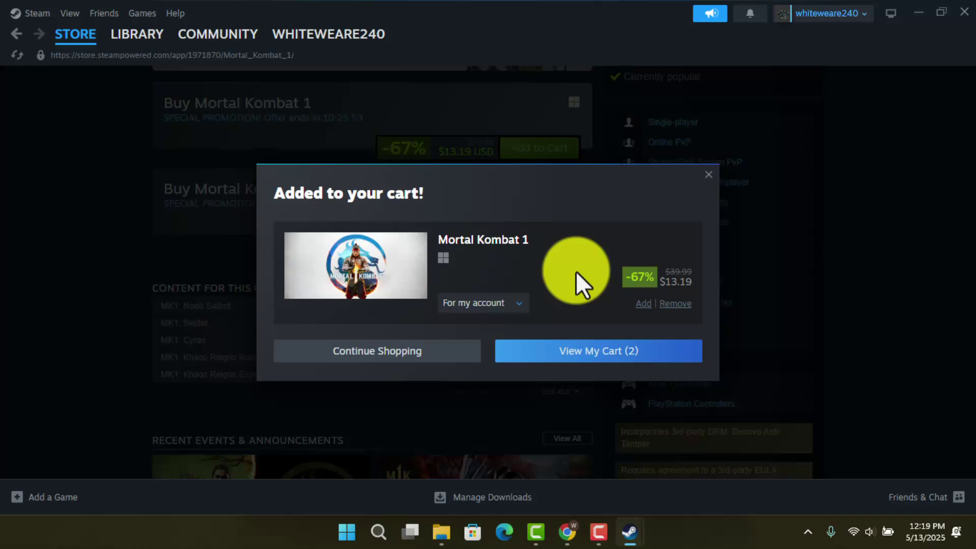
click(609, 350)
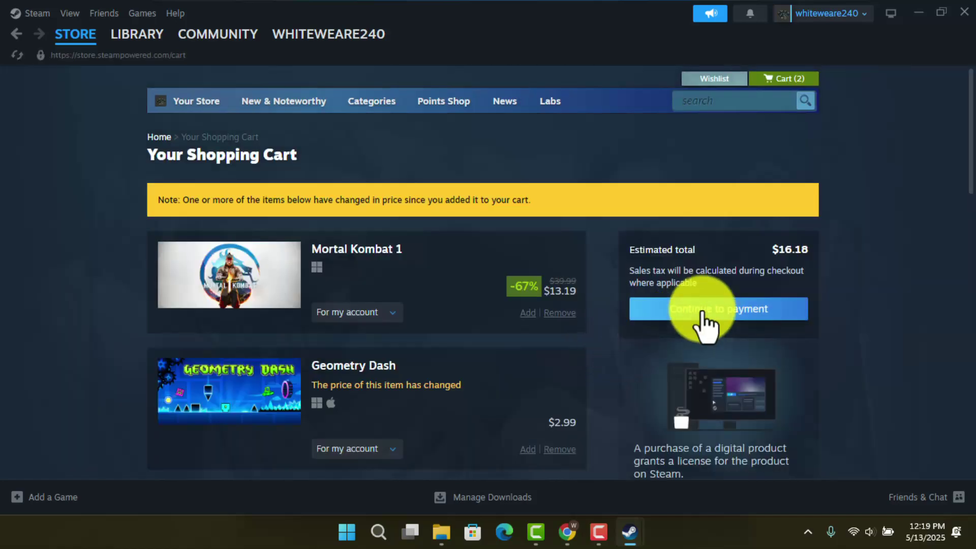
- Continue from the $16.18 shopping cart to the payment method step
click(707, 312)
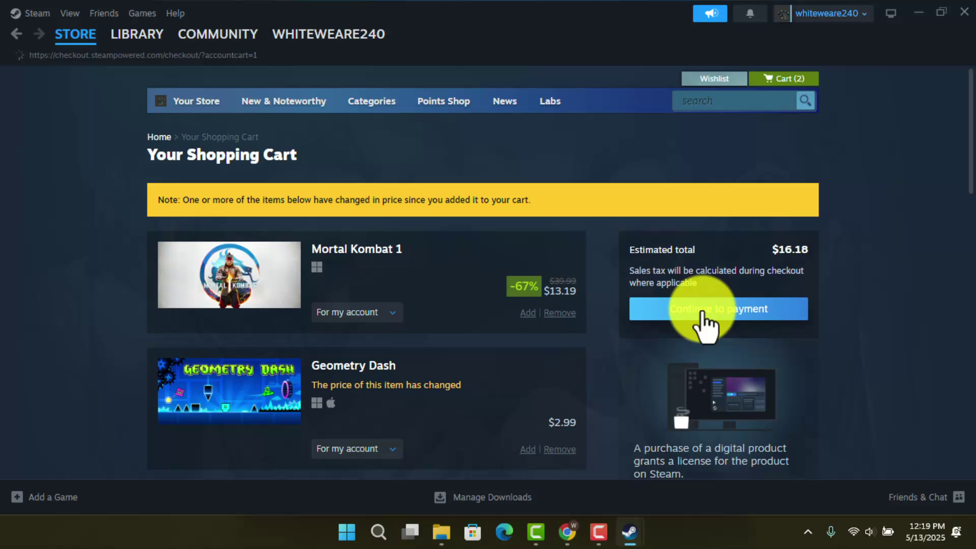